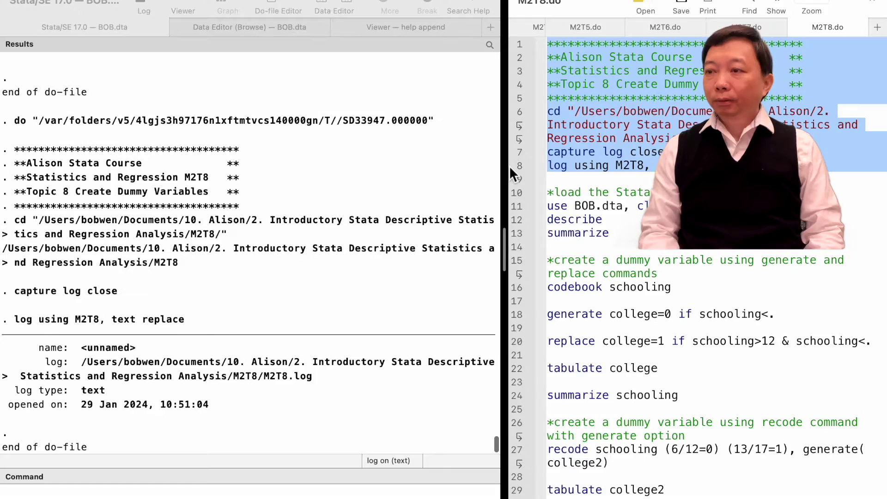
- Load BOB.dta with the clear option and run describe and summarize from the do-file
{"action": "left_click", "coordinate": [518, 193]}
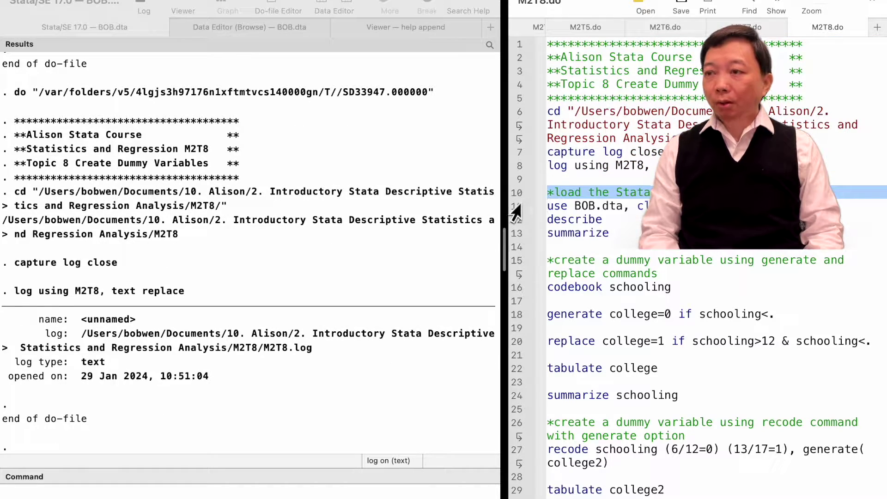
{"action": "left_click_drag", "start_coordinate": [516, 207], "coordinate": [513, 243]}
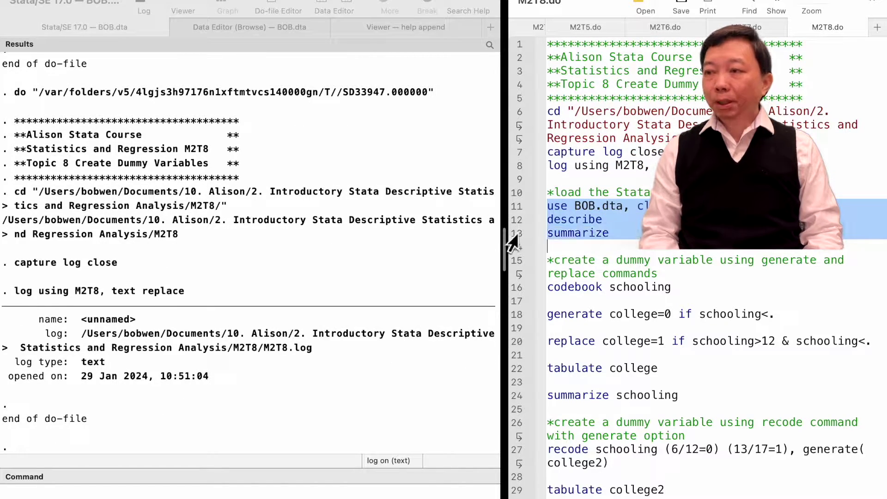
{"action": "key", "text": "super+shift+d"}
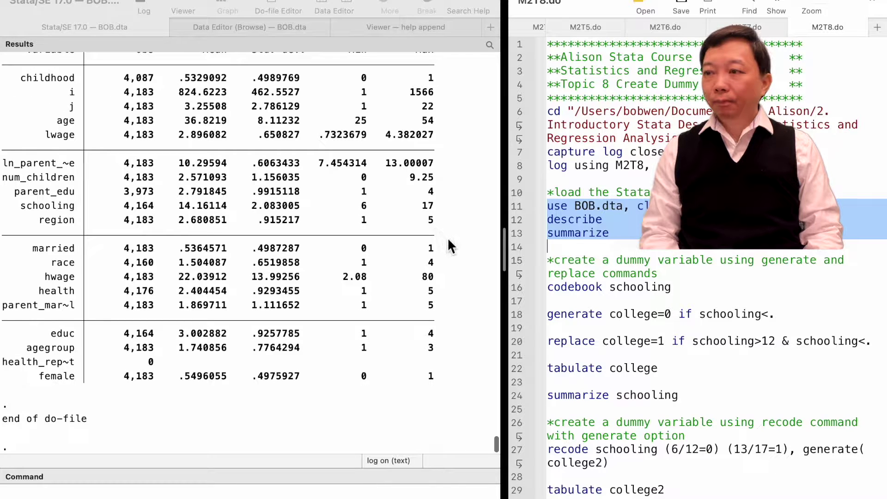
{"action": "scroll", "coordinate": [393, 242], "scroll_direction": "up", "scroll_amount": 2}
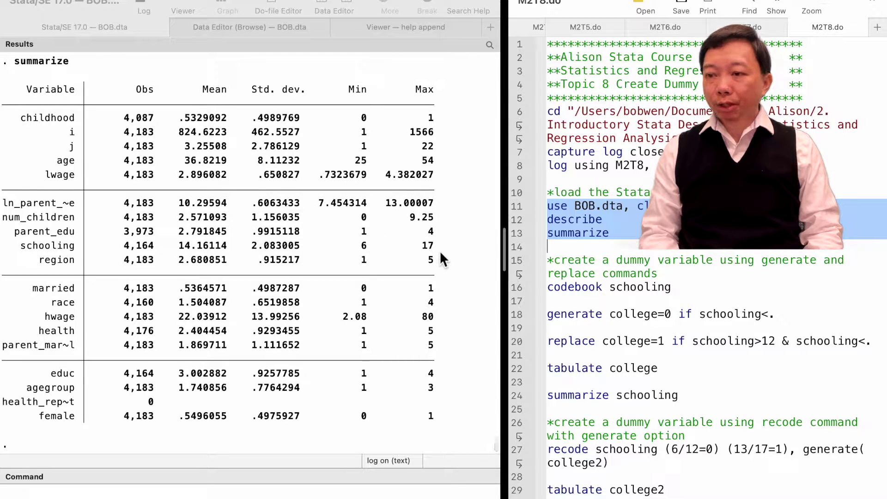
- Run the codebook command on the schooling variable from the do-file
{"action": "left_click", "coordinate": [512, 292]}
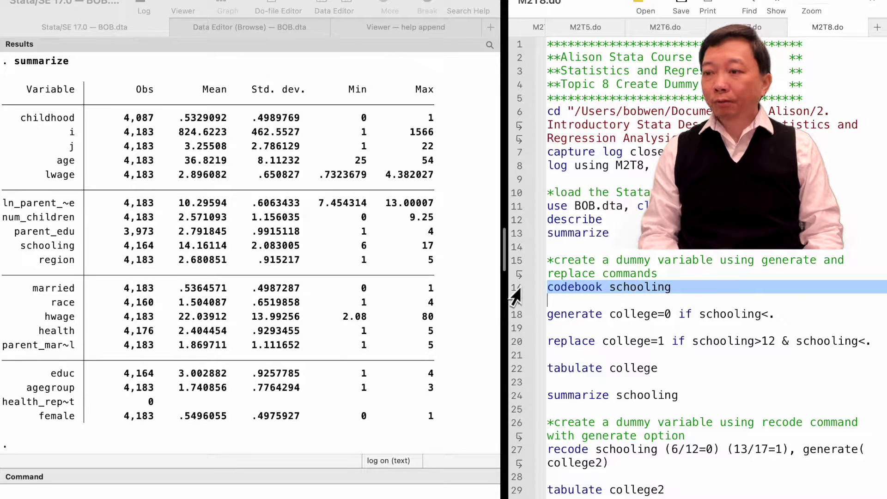
{"action": "left_click", "coordinate": [512, 318]}
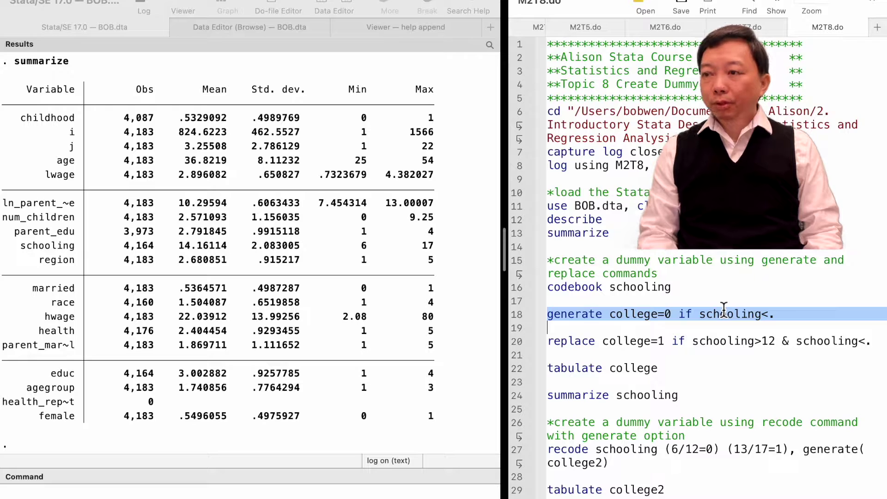
{"action": "left_click", "coordinate": [514, 291]}
{"action": "key", "text": "super+shift+d"}
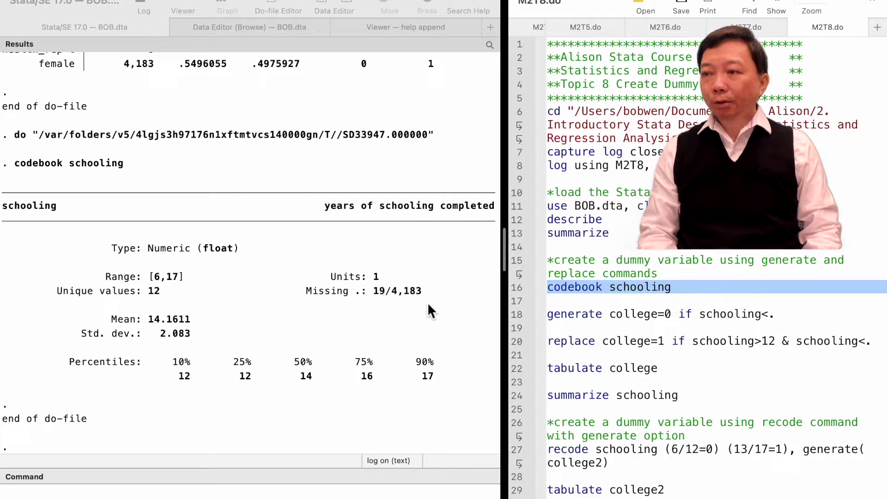
- Create the college dummy by running generate college=0 if schooling<. and replace college=1 if schooling>12 & schooling<
{"action": "left_click", "coordinate": [517, 316]}
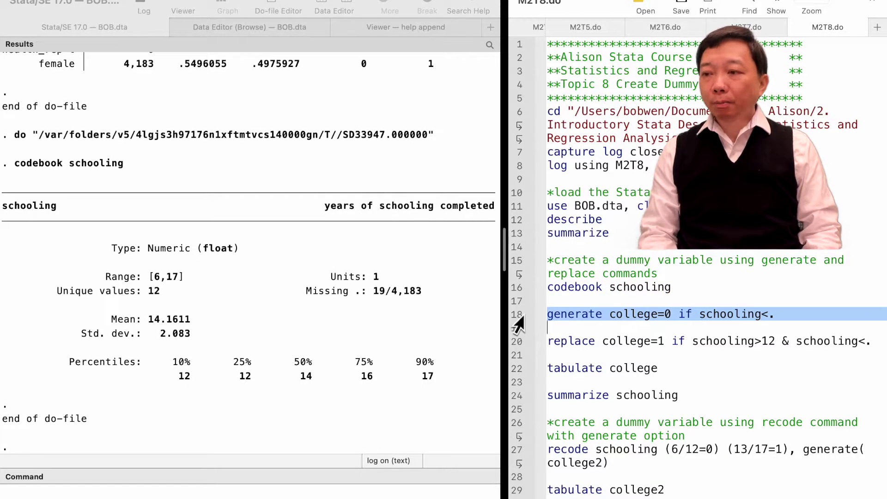
{"action": "key", "text": "super+shift+d"}
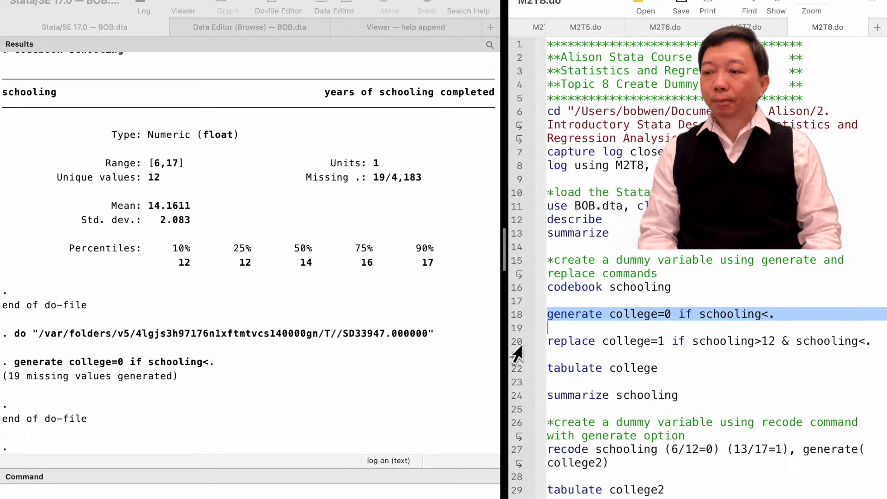
{"action": "left_click", "coordinate": [517, 343]}
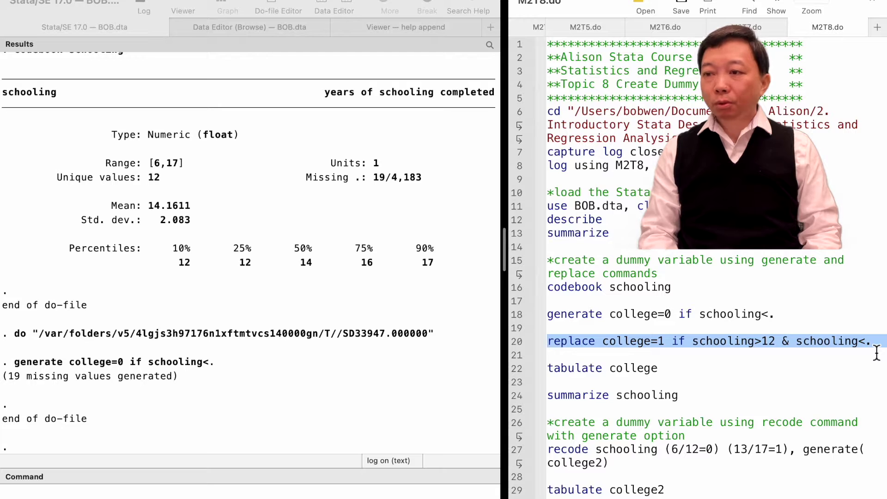
{"action": "key", "text": "super+shift+d"}
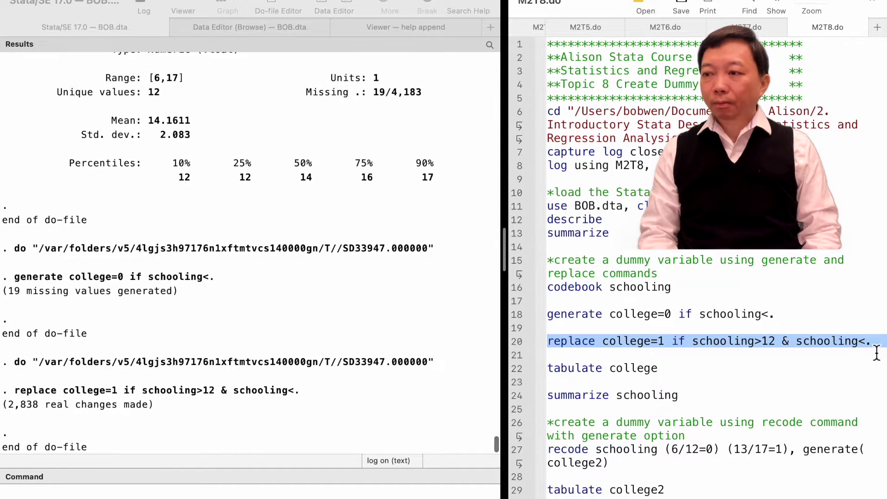
- Run tabulate college and summarize schooling to check the dummy against its source variable
{"action": "left_click", "coordinate": [514, 371]}
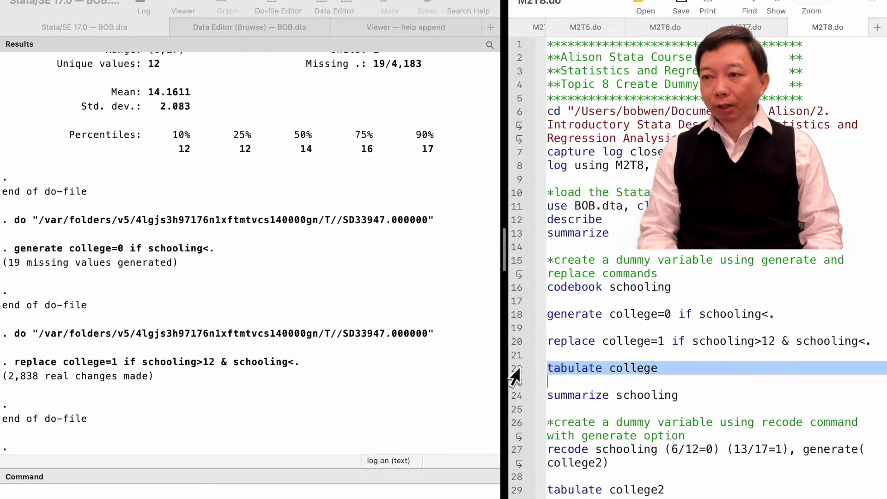
{"action": "key", "text": "super+shift+d"}
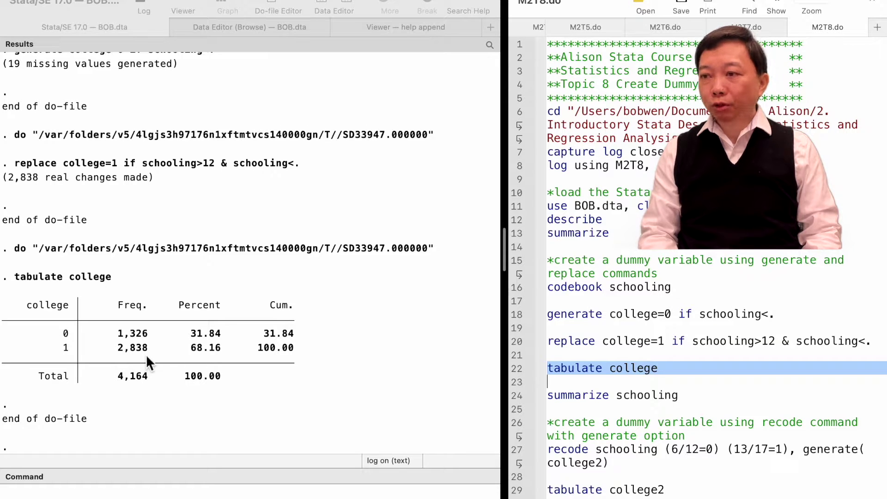
{"action": "left_click", "coordinate": [524, 400]}
{"action": "key", "text": "super+shift+d"}
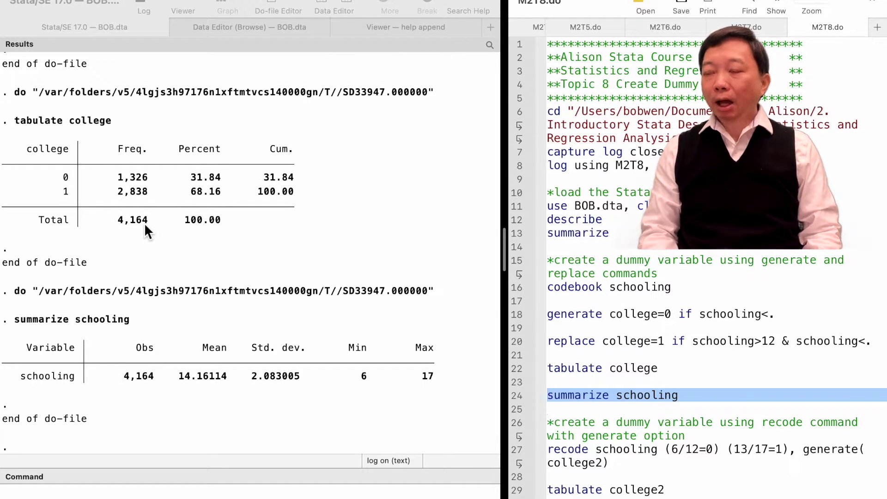
- Run recode schooling (6/12=0) (13/17=1), generate(college2), and tabulate college2
{"action": "scroll", "coordinate": [526, 407], "scroll_direction": "down", "scroll_amount": 3}
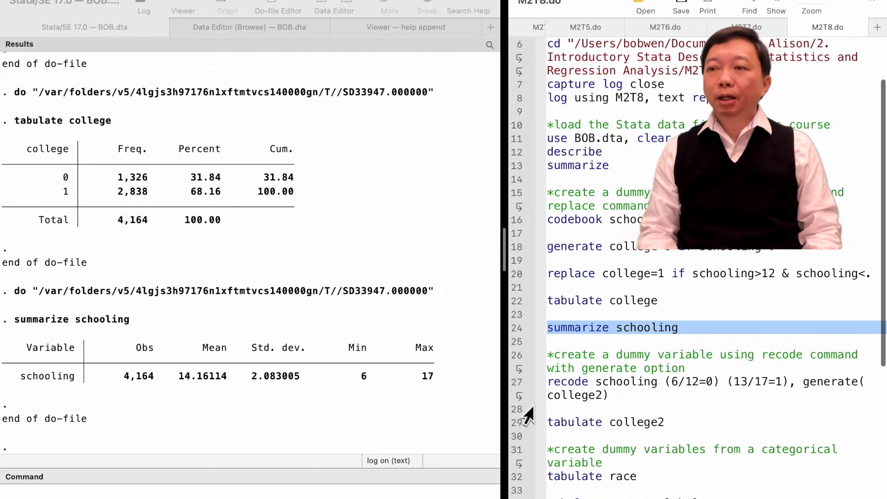
{"action": "scroll", "coordinate": [526, 409], "scroll_direction": "down", "scroll_amount": 5}
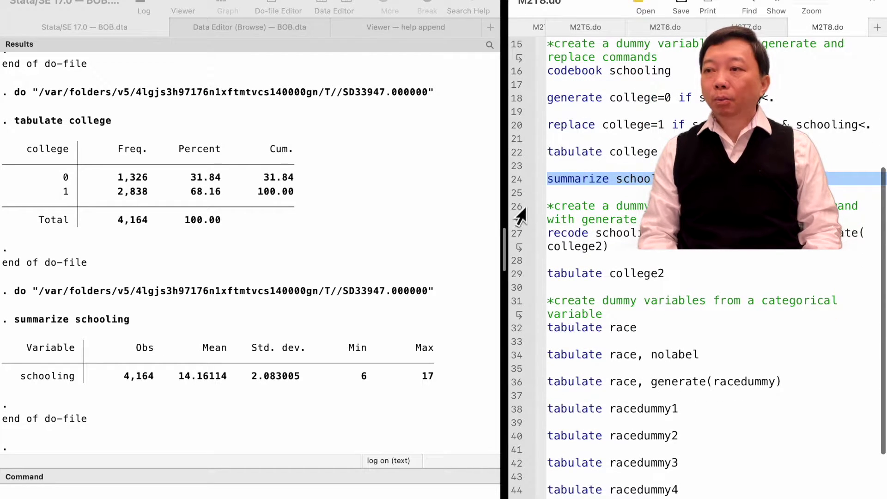
{"action": "left_click", "coordinate": [521, 215]}
{"action": "scroll", "coordinate": [525, 226], "scroll_direction": "up", "scroll_amount": 1}
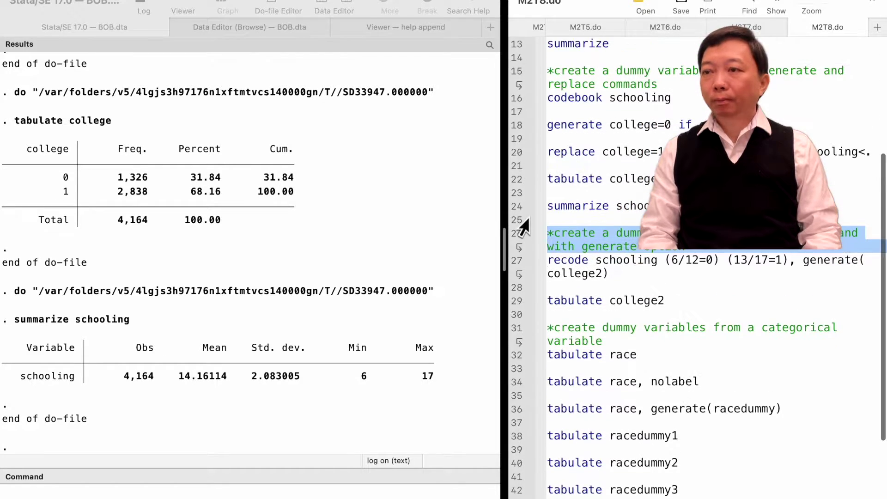
{"action": "left_click", "coordinate": [514, 262]}
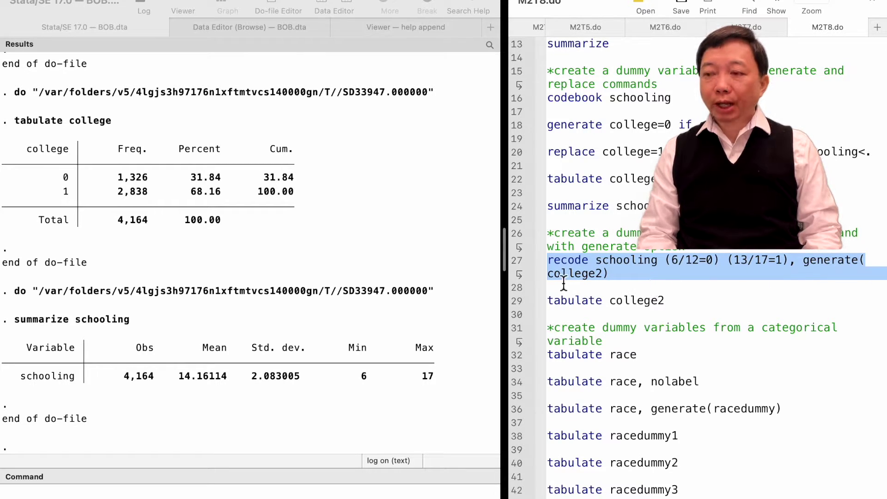
{"action": "key", "text": "super+shift+d"}
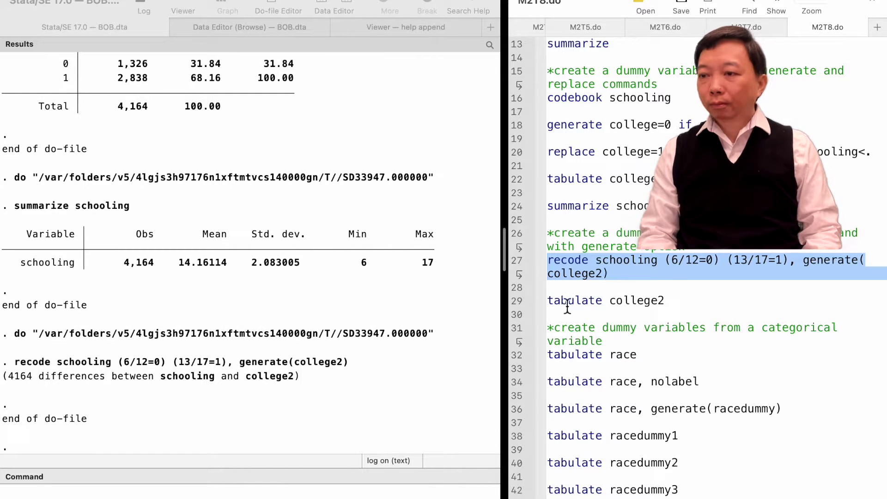
{"action": "left_click", "coordinate": [516, 303]}
{"action": "key", "text": "super+shift+d"}
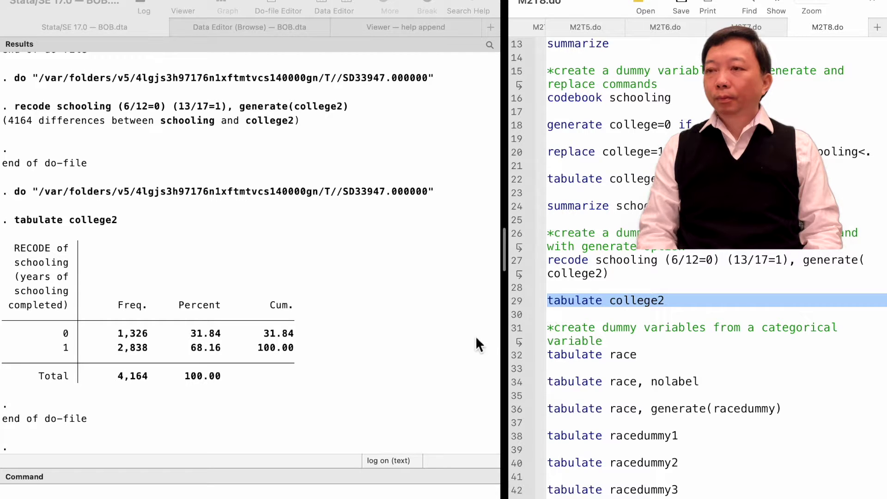
- Tabulate race with its value labels and again with the nolabel option
{"action": "left_click", "coordinate": [508, 329]}
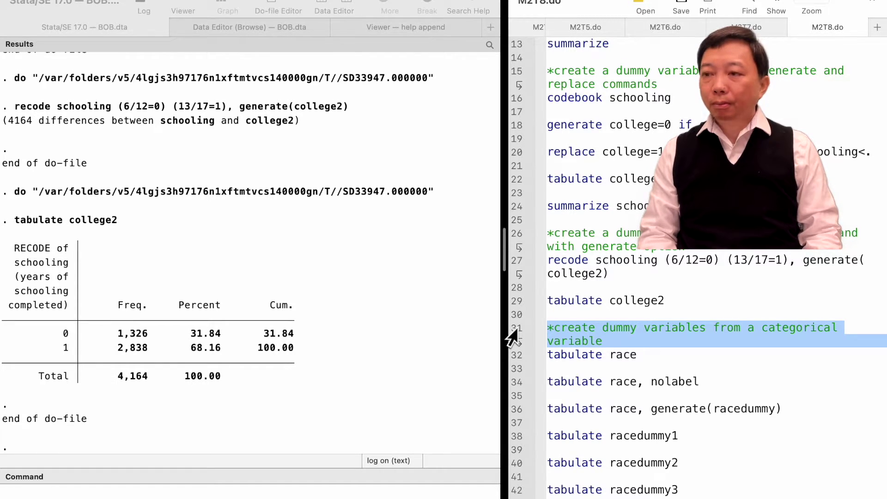
{"action": "left_click", "coordinate": [514, 359]}
{"action": "key", "text": "super+shift+d"}
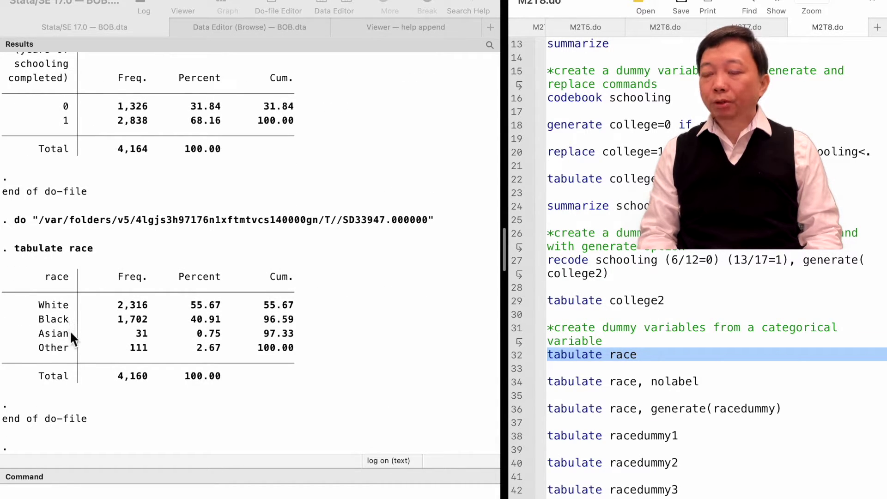
{"action": "left_click", "coordinate": [513, 383]}
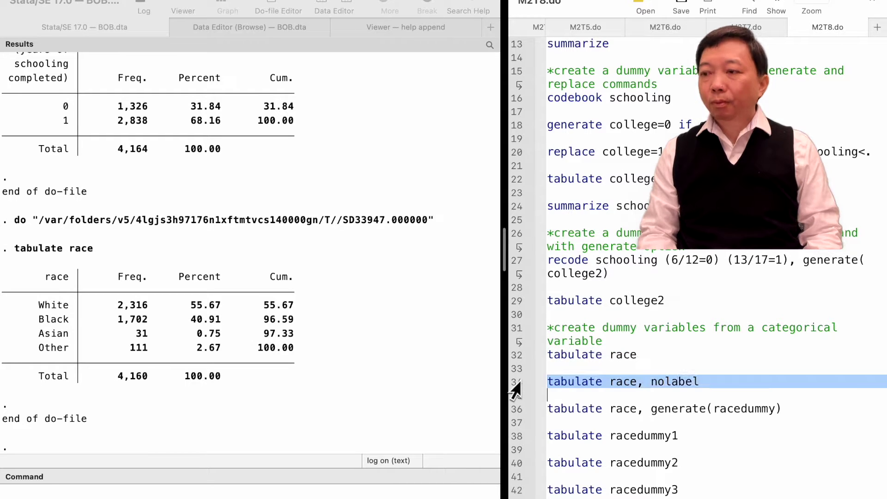
{"action": "key", "text": "super+shift+d"}
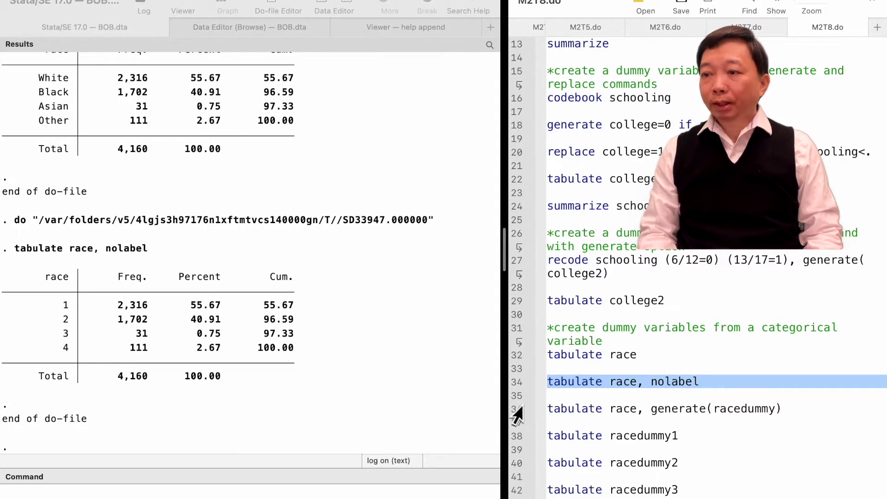
- Create dummy variables for each race category with tabulate race, generate(racedummy), and tabulate racedummy1
{"action": "left_click", "coordinate": [516, 409]}
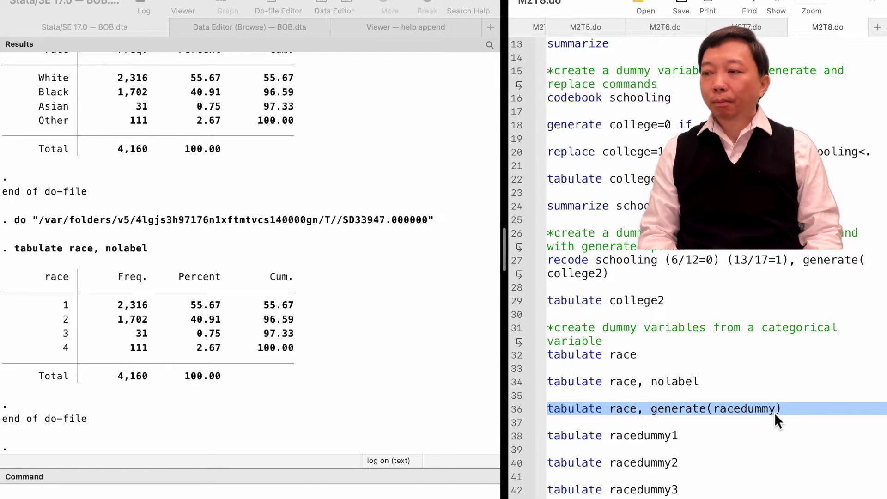
{"action": "key", "text": "super+shift+d"}
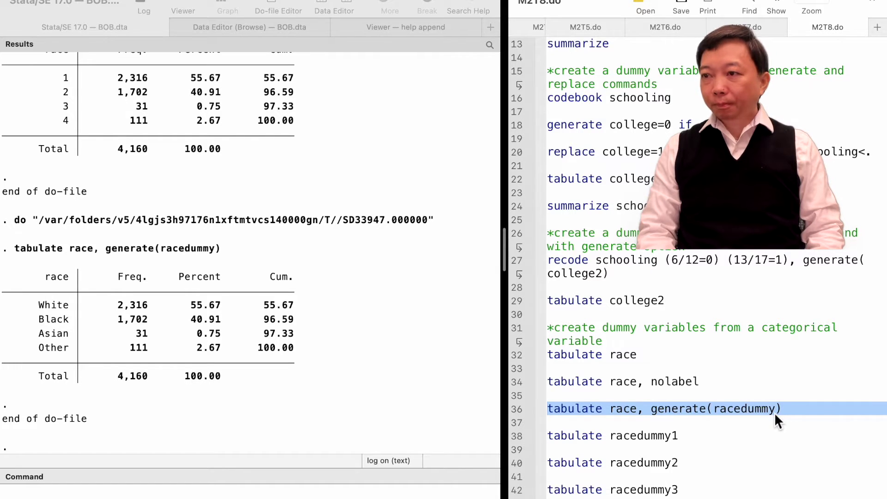
{"action": "left_click", "coordinate": [515, 437]}
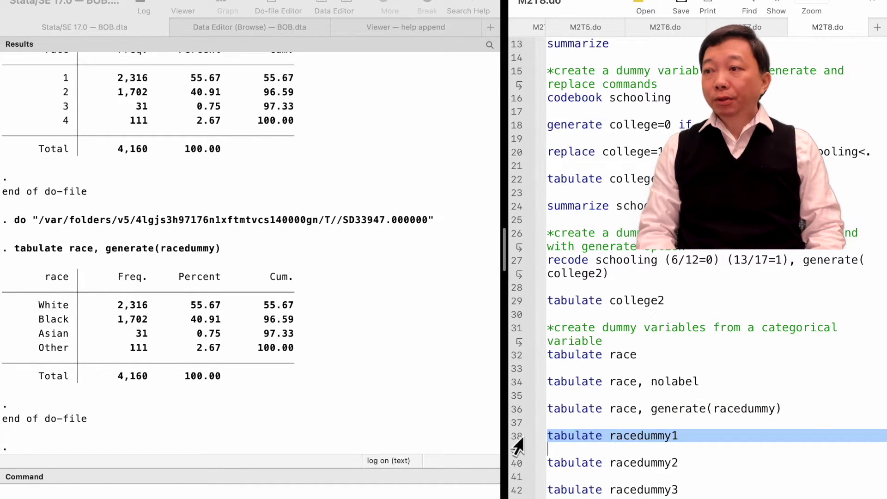
{"action": "key", "text": "super+shift+d"}
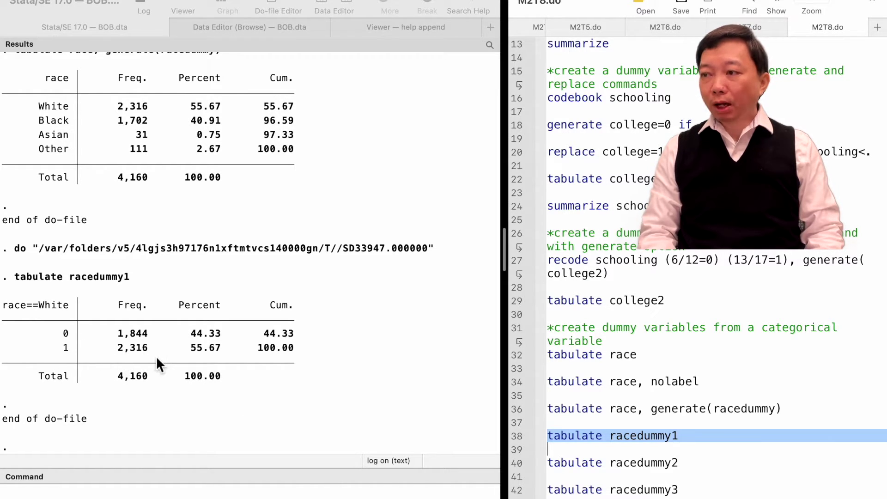
- Tabulate racedummy2, racedummy3 and racedummy4 by running their do-file lines one at a time
{"action": "left_click", "coordinate": [514, 463]}
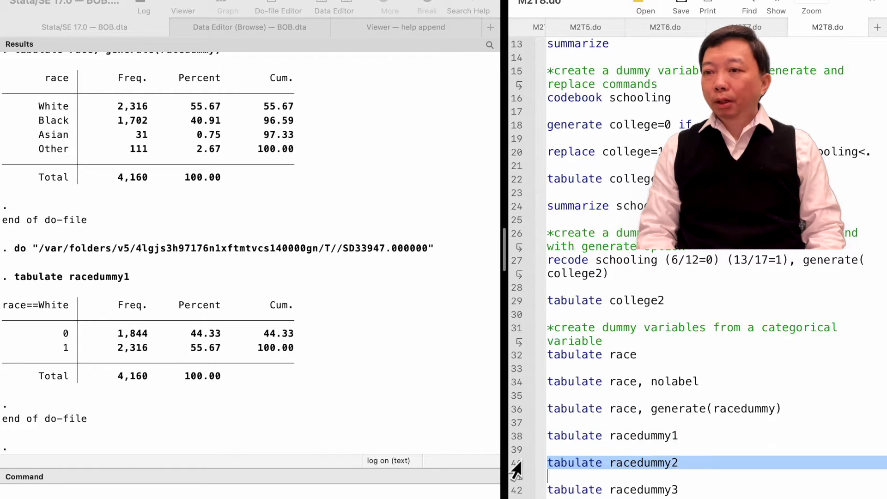
{"action": "key", "text": "super+shift+d"}
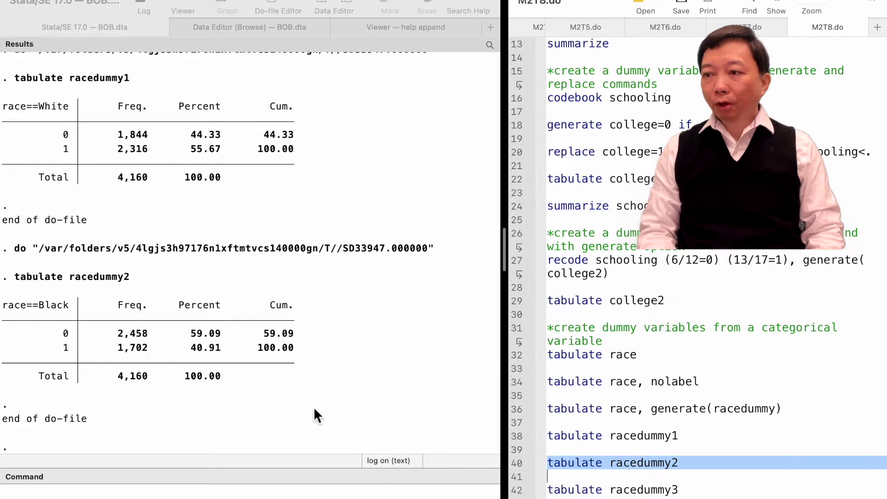
{"action": "left_click", "coordinate": [517, 491]}
{"action": "key", "text": "super+shift+d"}
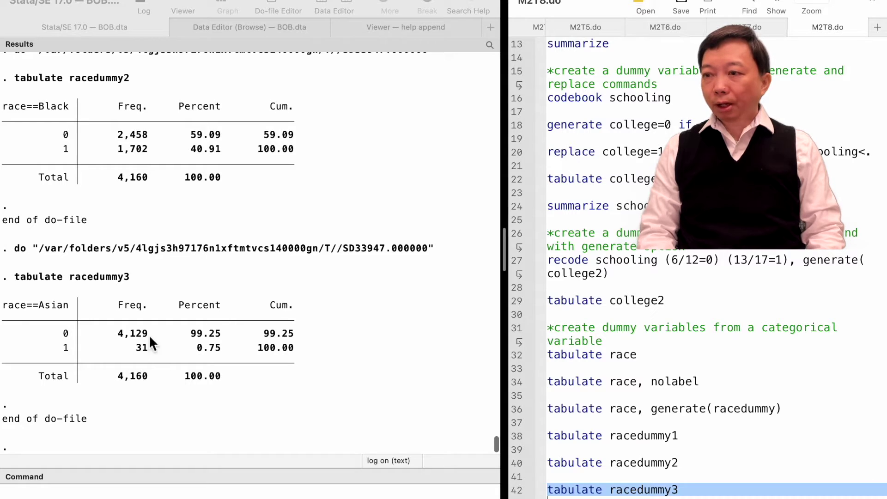
{"action": "scroll", "coordinate": [553, 466], "scroll_direction": "down", "scroll_amount": 3}
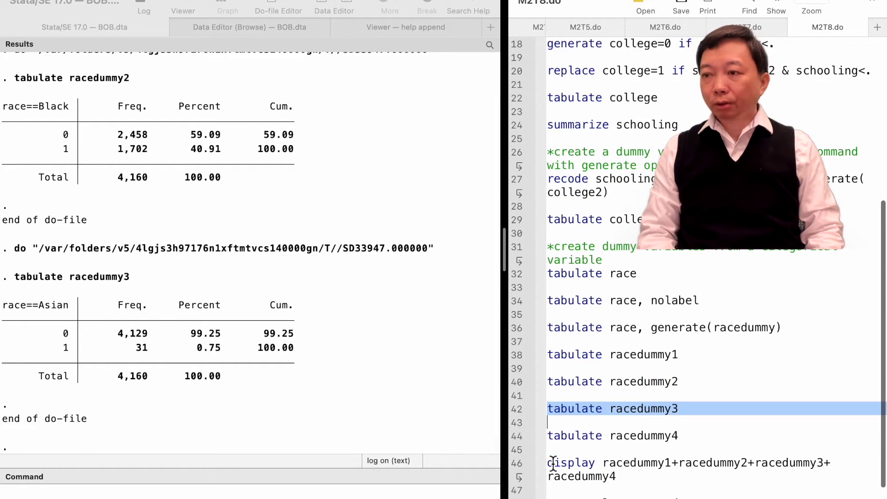
{"action": "left_click", "coordinate": [516, 438]}
{"action": "key", "text": "super+shift+d"}
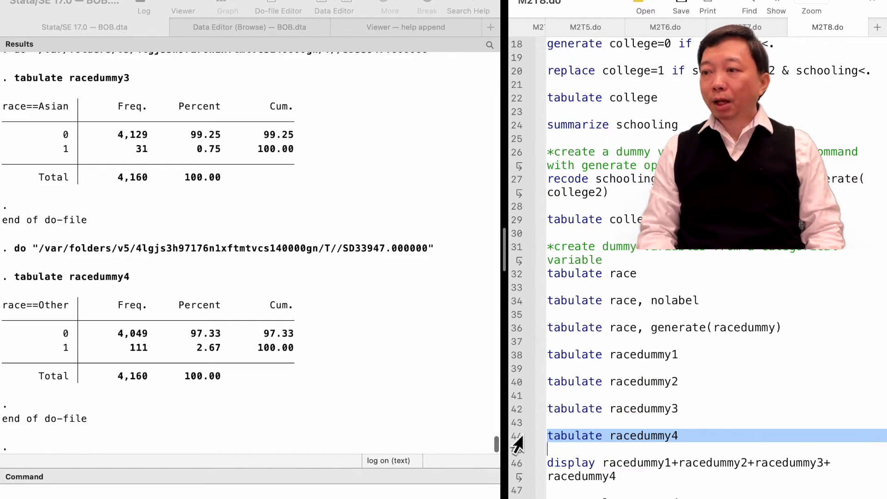
- Display the sum racedummy1+racedummy2+racedummy3+racedummy4 and run regress lwage racedummy*
{"action": "scroll", "coordinate": [520, 441], "scroll_direction": "down", "scroll_amount": 3}
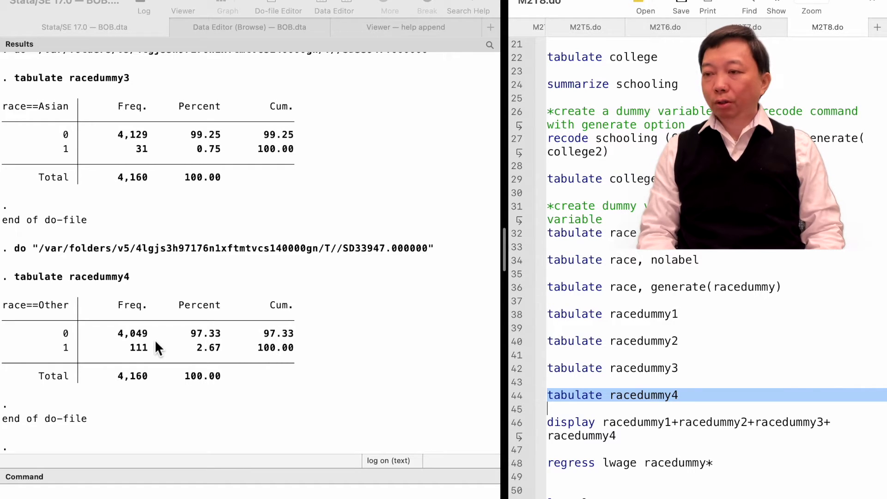
{"action": "left_click", "coordinate": [518, 427]}
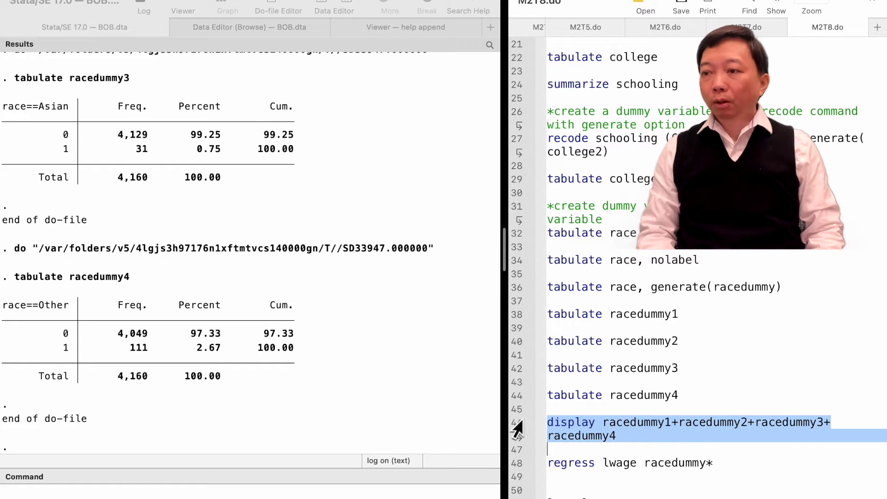
{"action": "key", "text": "super+shift+d"}
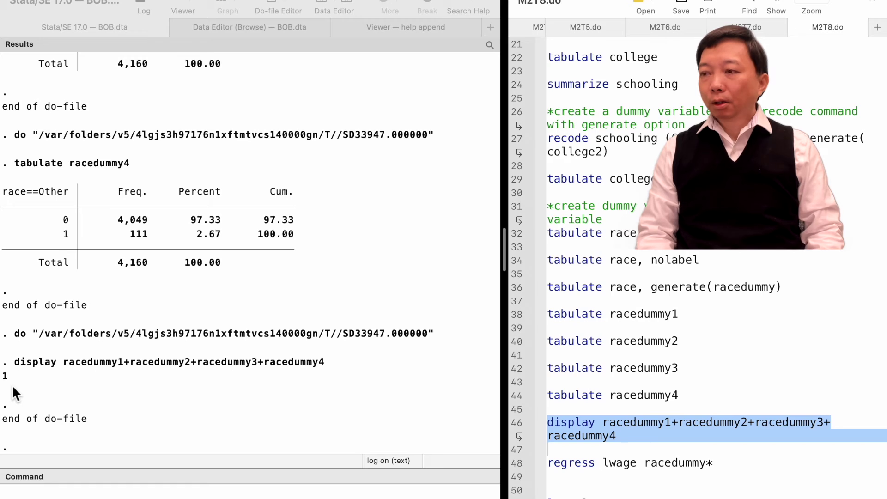
{"action": "left_click", "coordinate": [513, 463]}
{"action": "key", "text": "super+shift+d"}
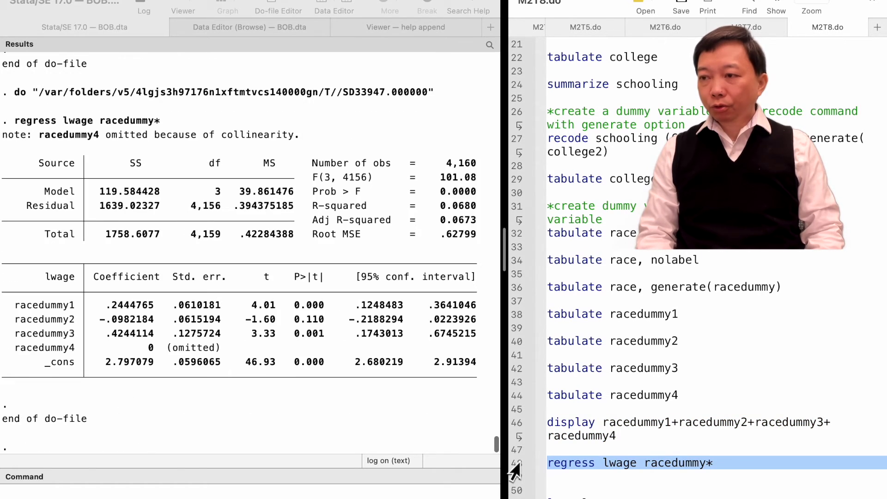